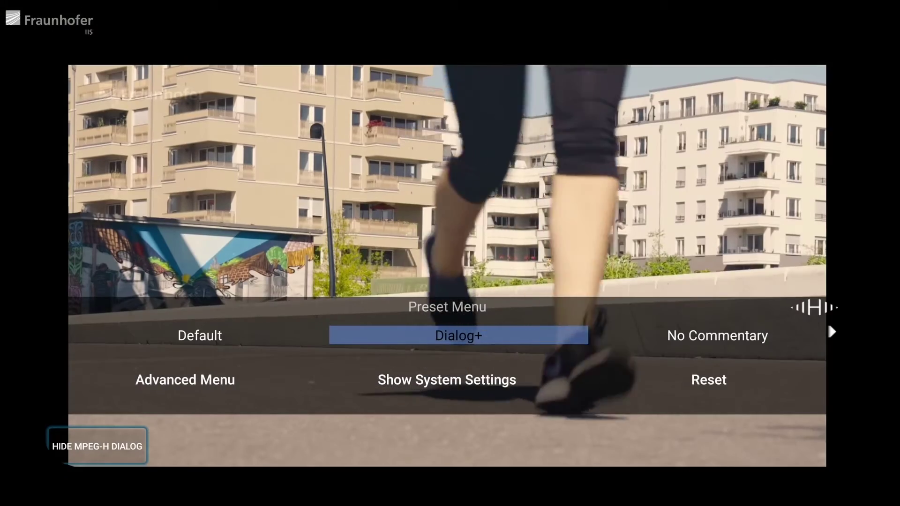
- Switch to the No Commentary preset and pan the English dialogue further left
{"action": "key", "text": "Right"}
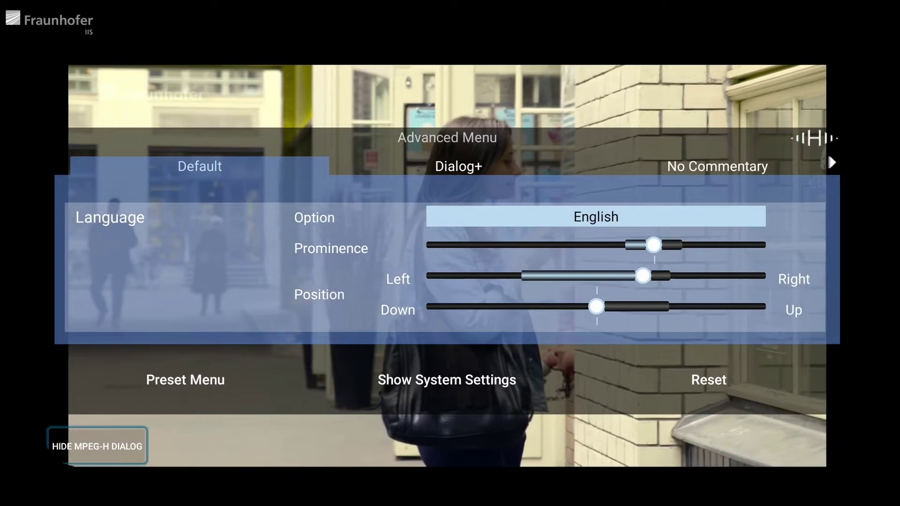
{"action": "key", "text": "Left"}
{"action": "key", "text": "Left"}
{"action": "key", "text": "Left"}
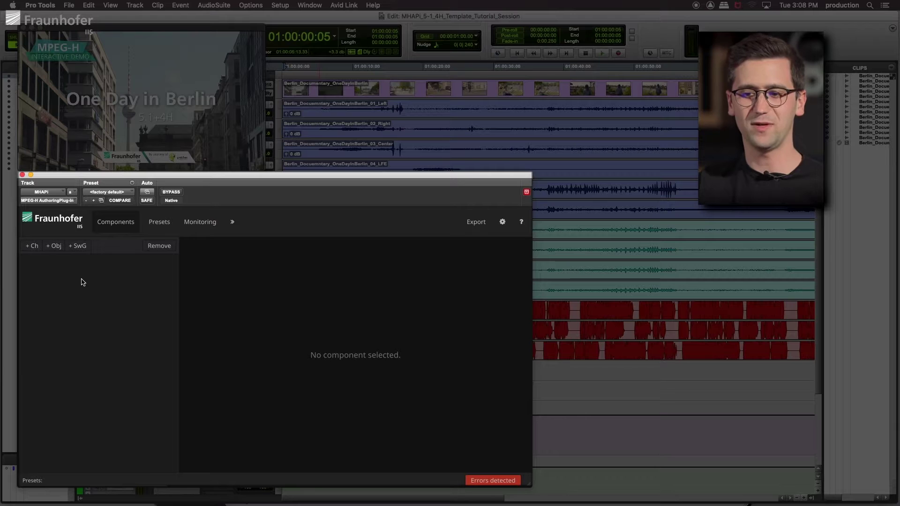
- Add a channel component described as '5.1+4H Bed' and bring up its speaker layout choices
{"action": "left_click", "coordinate": [35, 247]}
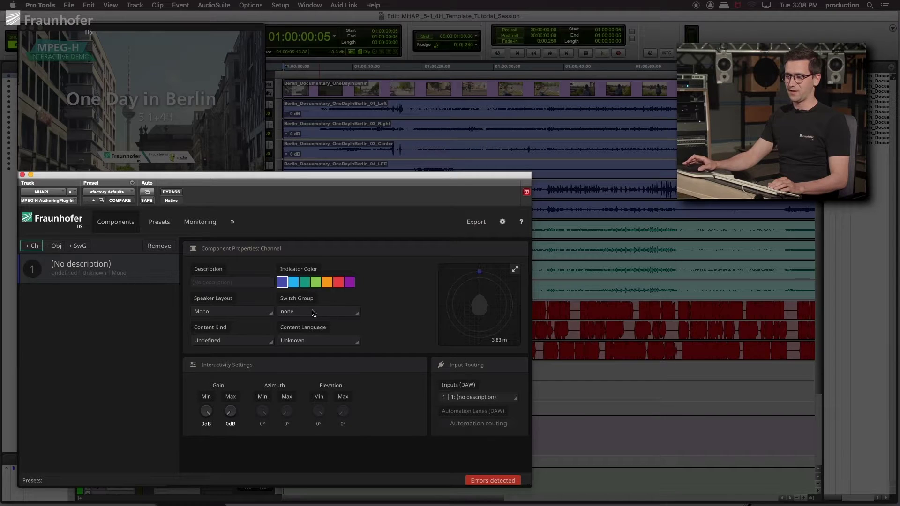
{"action": "left_click", "coordinate": [215, 284]}
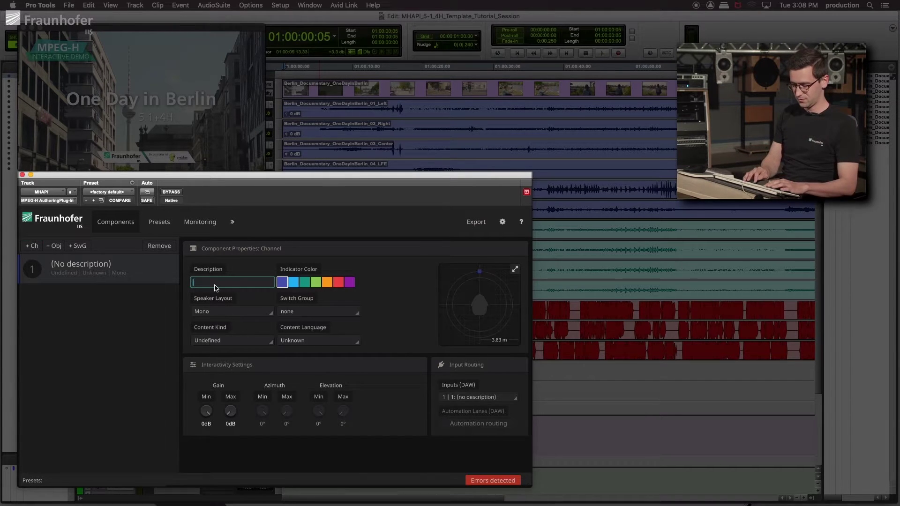
{"action": "type", "text": "5.1+"}
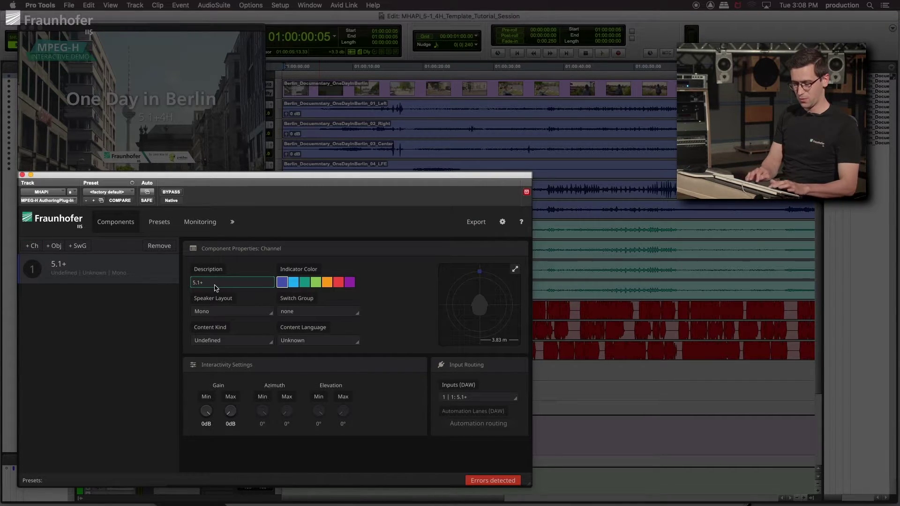
{"action": "type", "text": "4H Bed"}
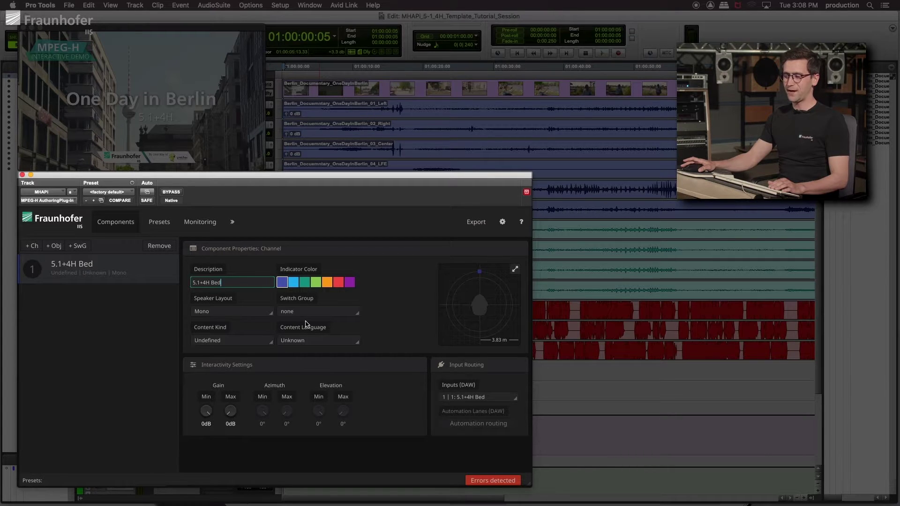
{"action": "left_click", "coordinate": [234, 312]}
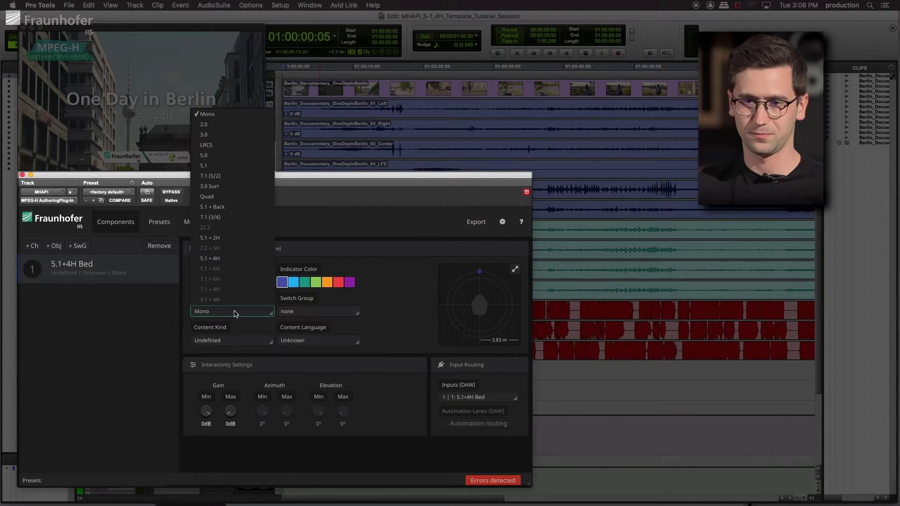
- Give the bed a 5.1+4H speaker layout, keeping it fed from DAW input 1
{"action": "left_click", "coordinate": [252, 259]}
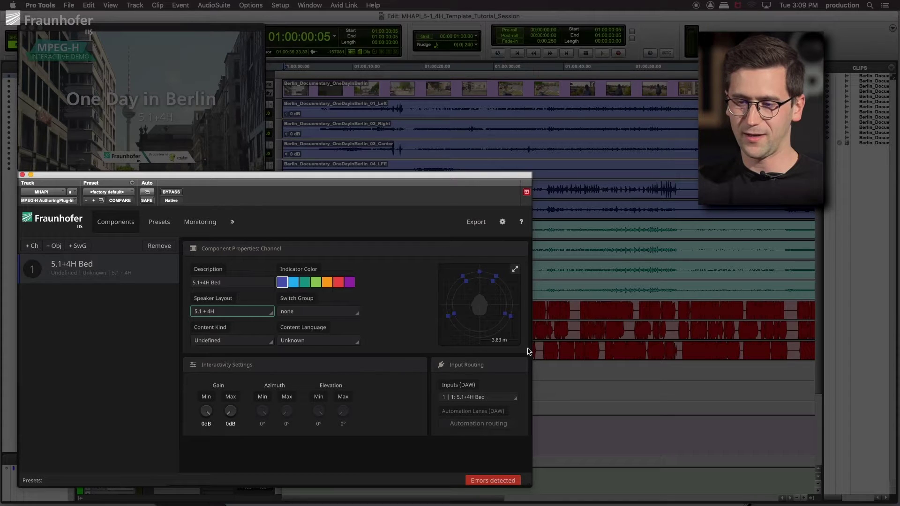
{"action": "left_click", "coordinate": [500, 402]}
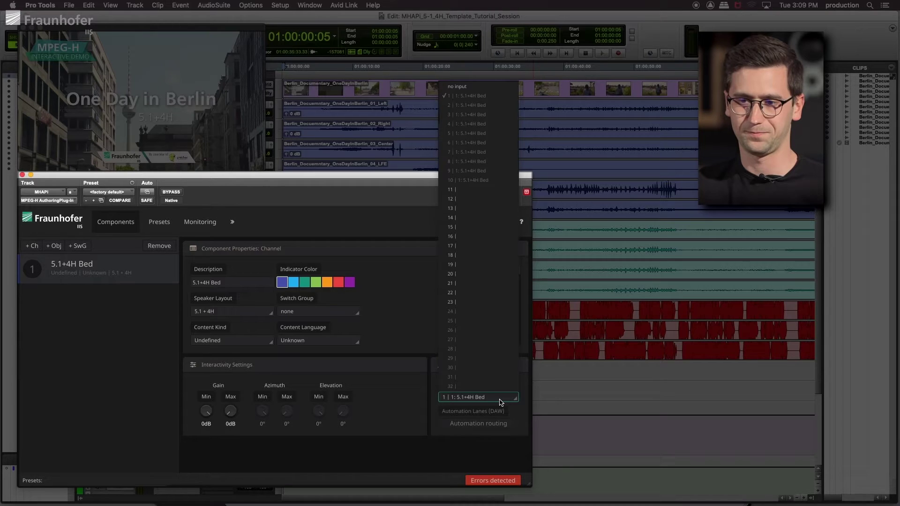
{"action": "left_click", "coordinate": [500, 402]}
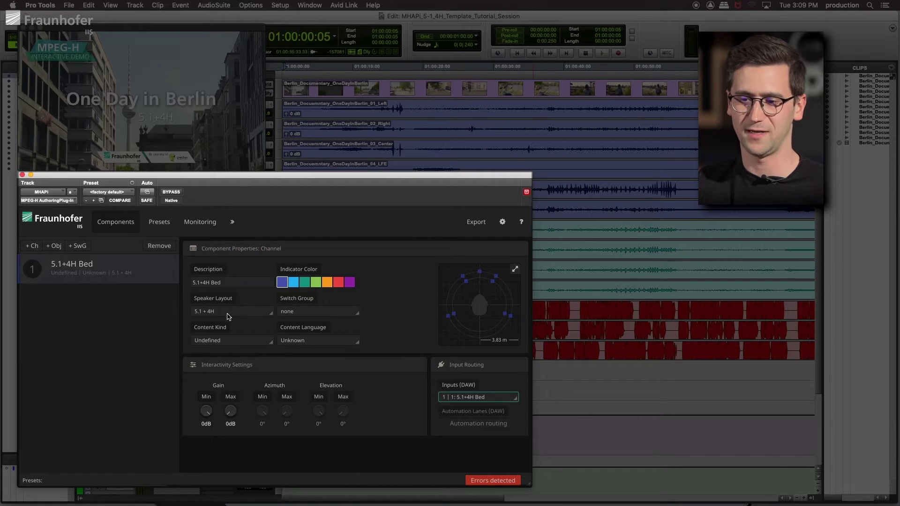
- Set the 5.1+4H Bed's content kind to Mixed
{"action": "left_click", "coordinate": [251, 339]}
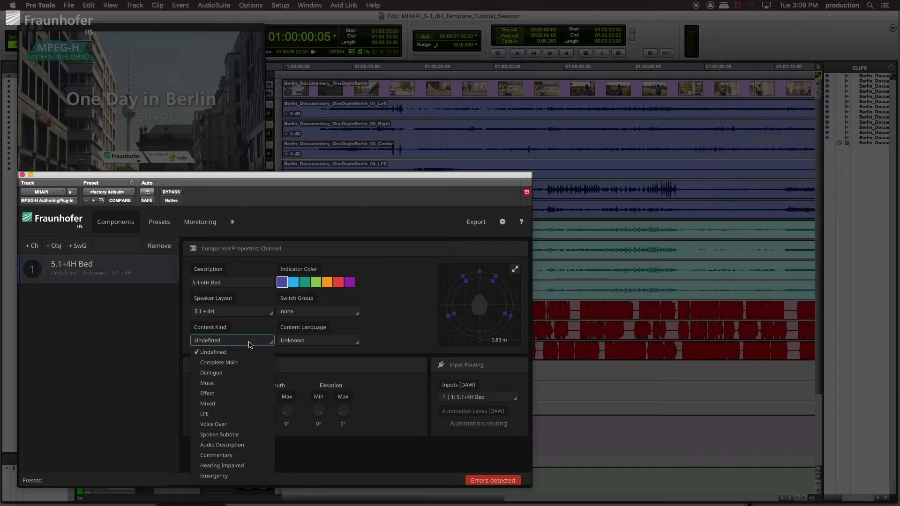
{"action": "left_click", "coordinate": [233, 405]}
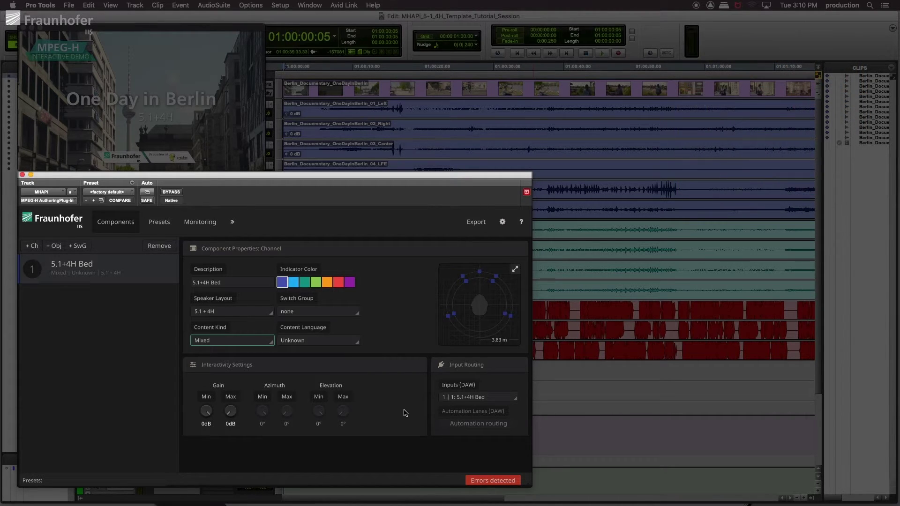
{"action": "left_click", "coordinate": [382, 401]}
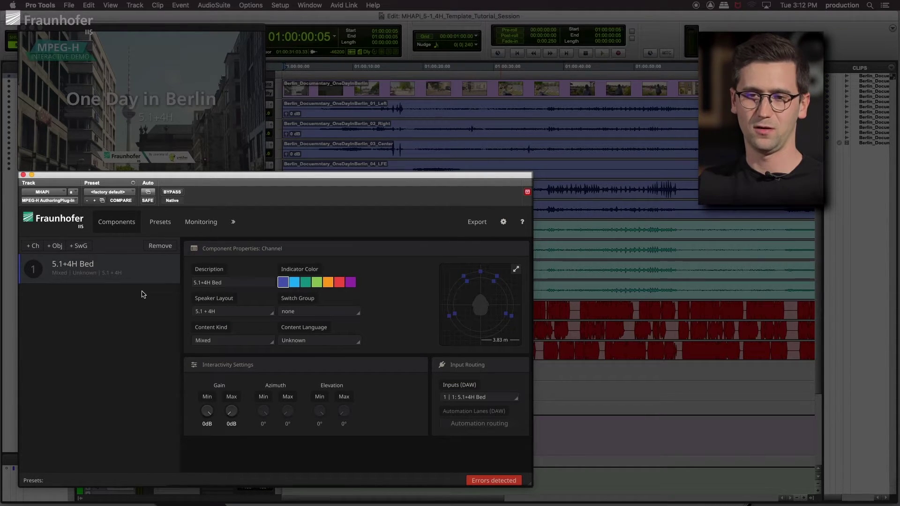
- Add three dynamic object components below the bed and move the plugin and video windows aside
{"action": "left_click", "coordinate": [56, 246]}
{"action": "left_click", "coordinate": [56, 246]}
{"action": "left_click", "coordinate": [57, 246]}
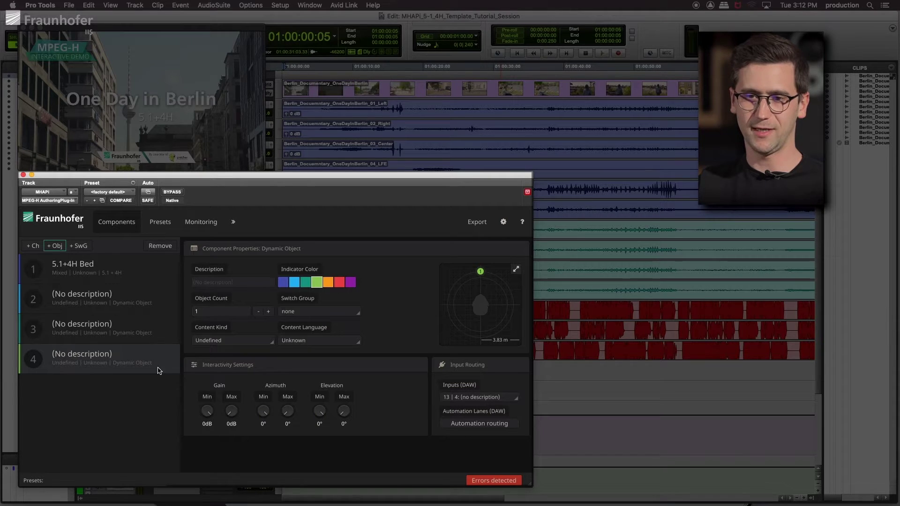
{"action": "left_click", "coordinate": [164, 300]}
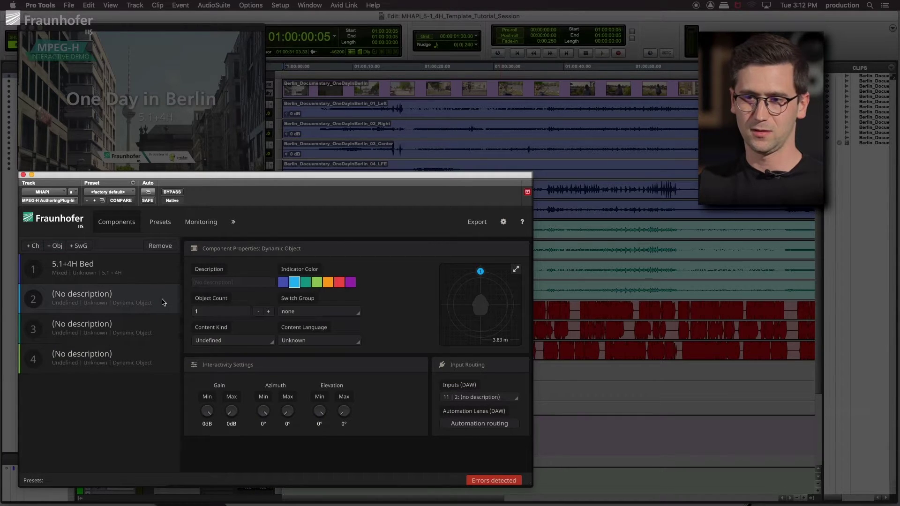
{"action": "left_click", "coordinate": [173, 326]}
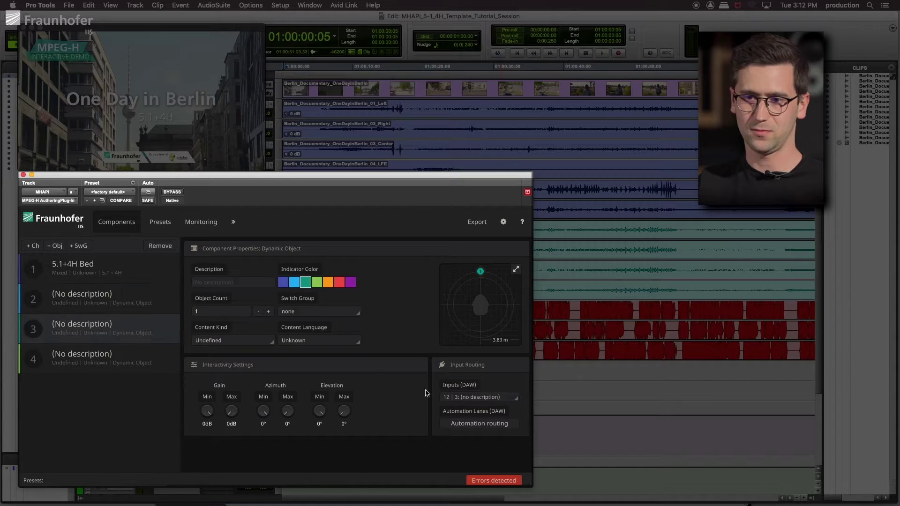
{"action": "left_click", "coordinate": [175, 352]}
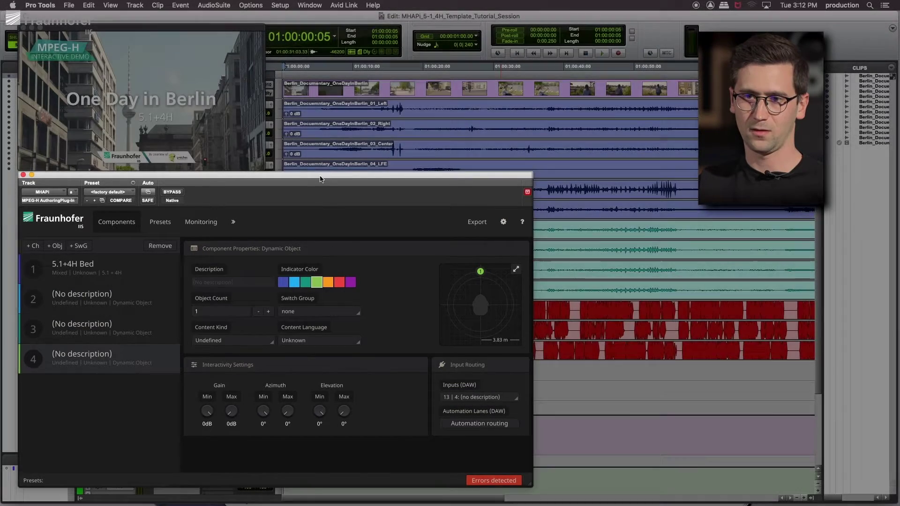
{"action": "left_click_drag", "start_coordinate": [317, 186], "coordinate": [619, 199]}
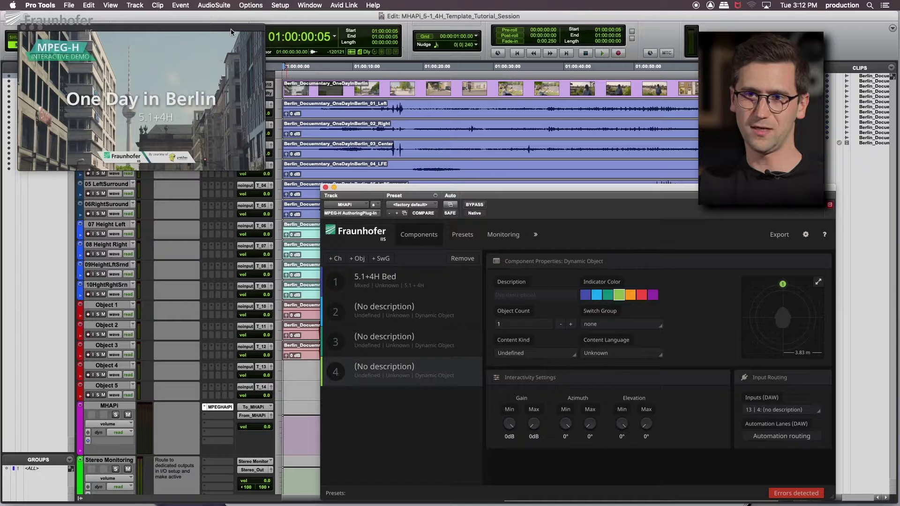
{"action": "left_click_drag", "start_coordinate": [248, 60], "coordinate": [223, 63]}
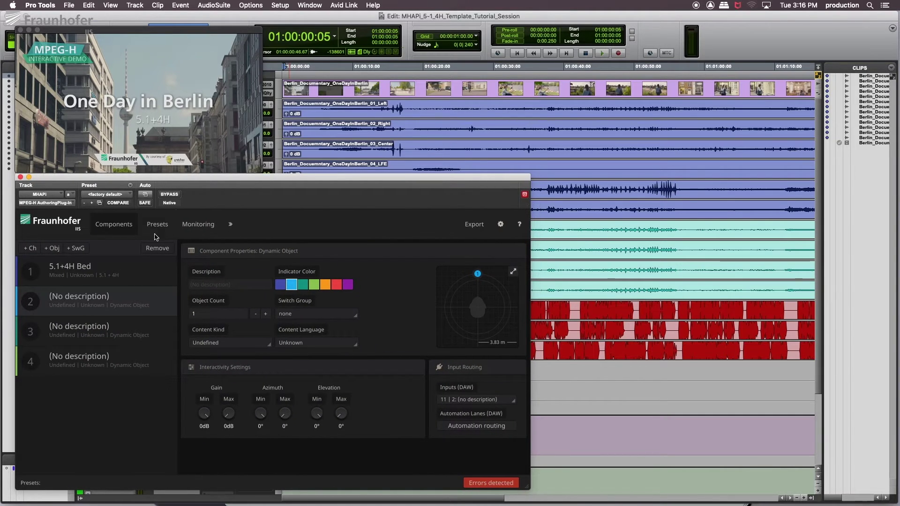
- Describe the three dynamic objects as English, French and German
{"action": "left_click", "coordinate": [220, 286]}
{"action": "type", "text": "English"}
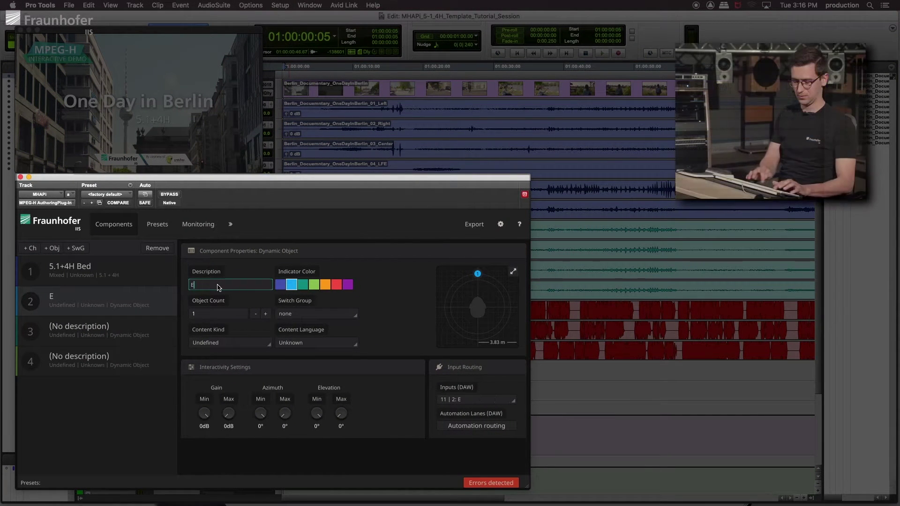
{"action": "left_click", "coordinate": [140, 329]}
{"action": "left_click", "coordinate": [208, 287]}
{"action": "type", "text": "French"}
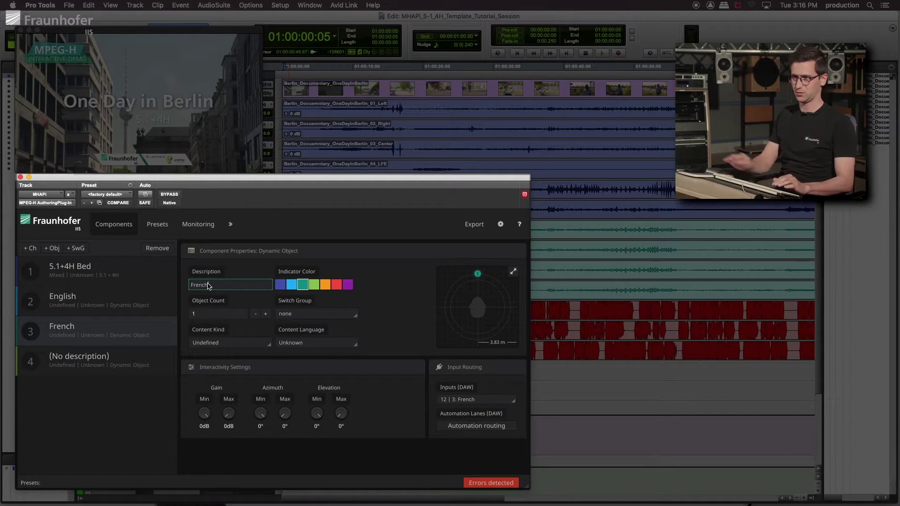
{"action": "left_click", "coordinate": [150, 355]}
{"action": "left_click", "coordinate": [220, 284]}
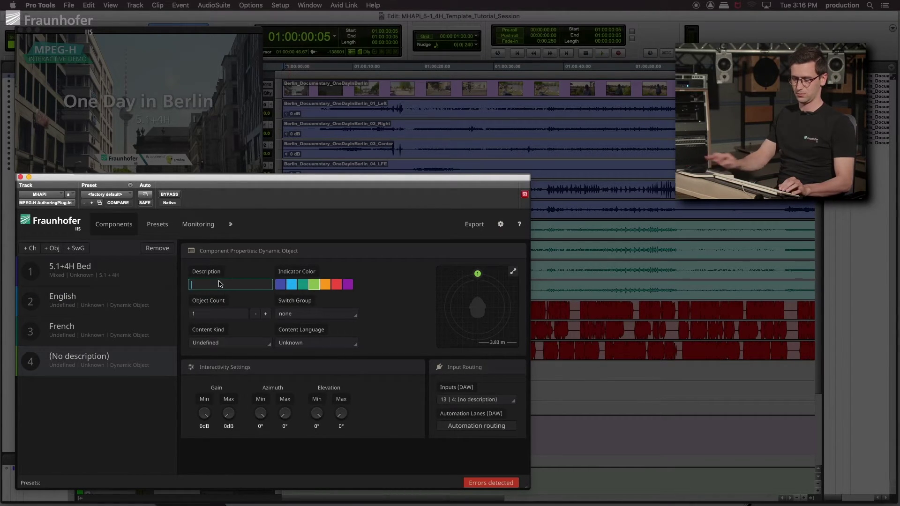
{"action": "type", "text": "German"}
{"action": "key", "text": "Return"}
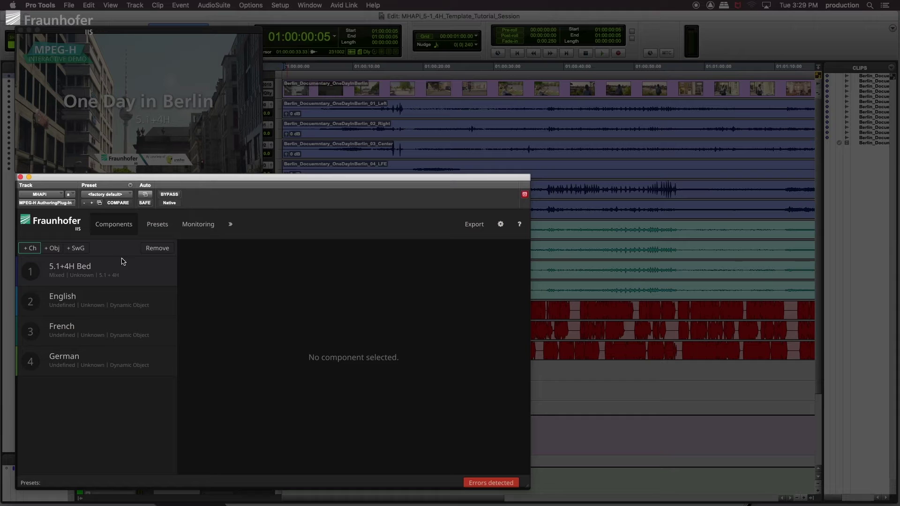
- Add a switch group component described as 'Language'
{"action": "left_click", "coordinate": [83, 250]}
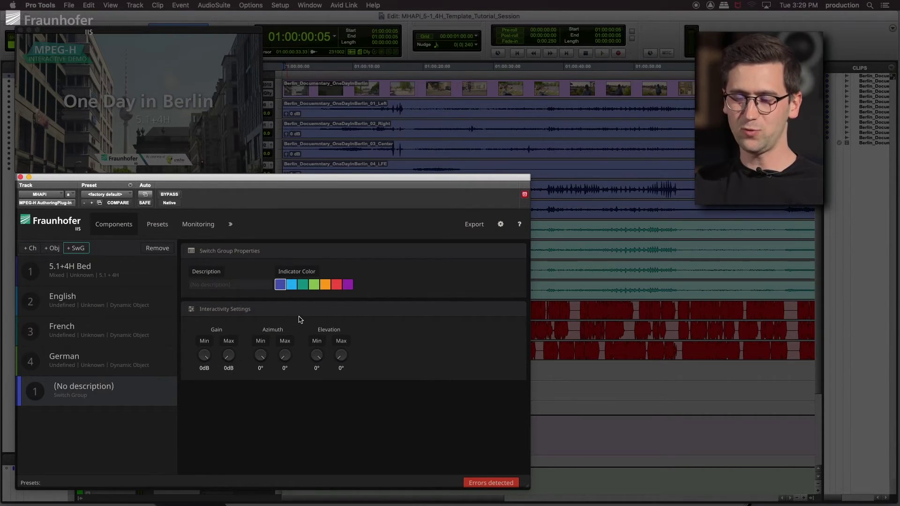
{"action": "left_click", "coordinate": [240, 286]}
{"action": "type", "text": "La"}
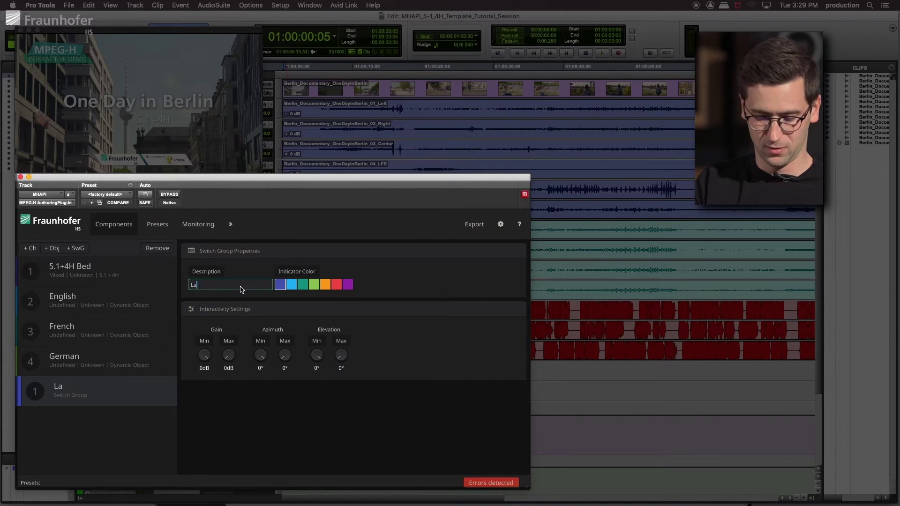
{"action": "type", "text": "nguage"}
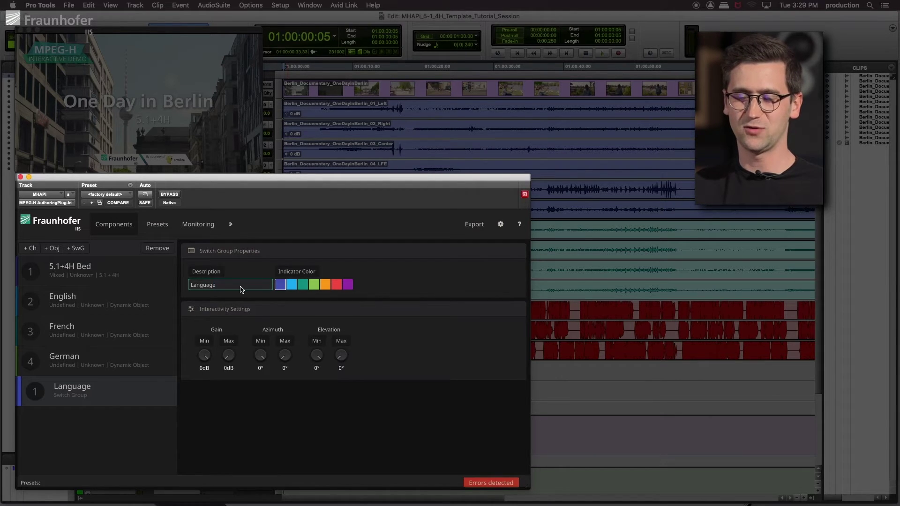
- Assign the English, French and German objects to switch group 1: Language
{"action": "left_click", "coordinate": [163, 302]}
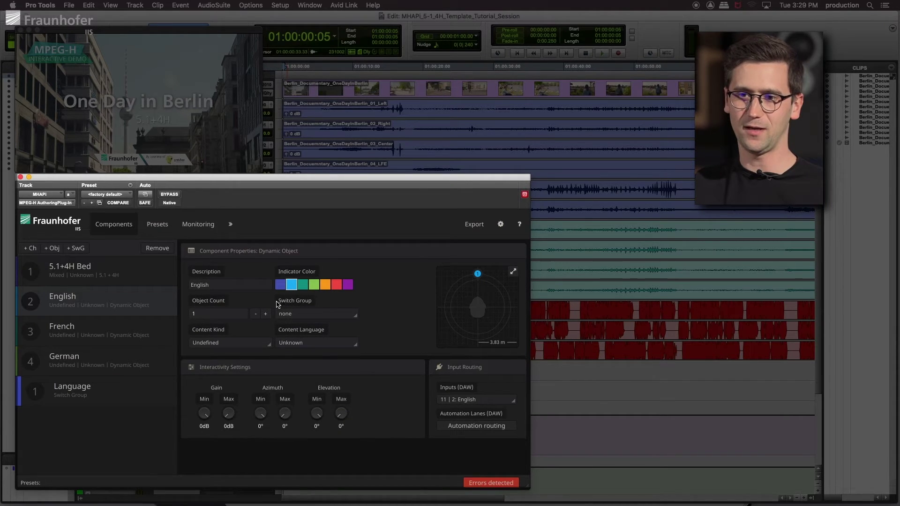
{"action": "left_click", "coordinate": [317, 315]}
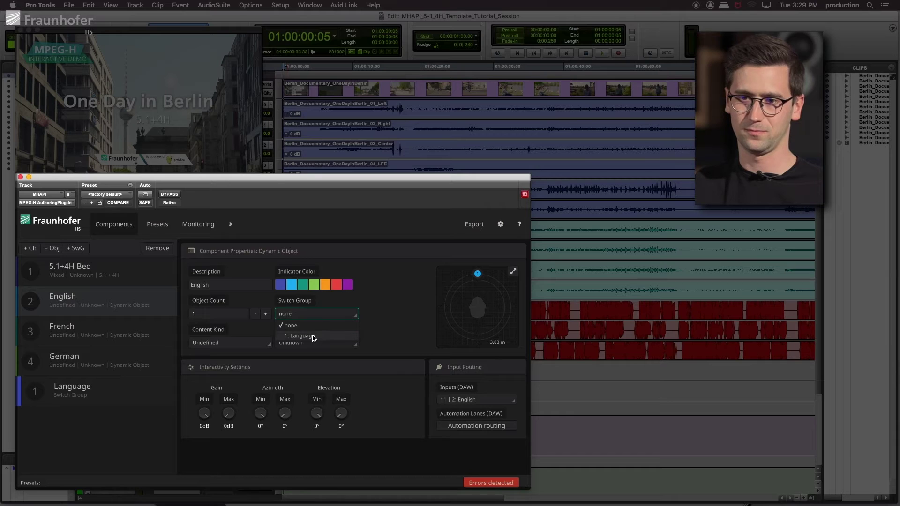
{"action": "left_click", "coordinate": [300, 335]}
{"action": "left_click", "coordinate": [143, 307]}
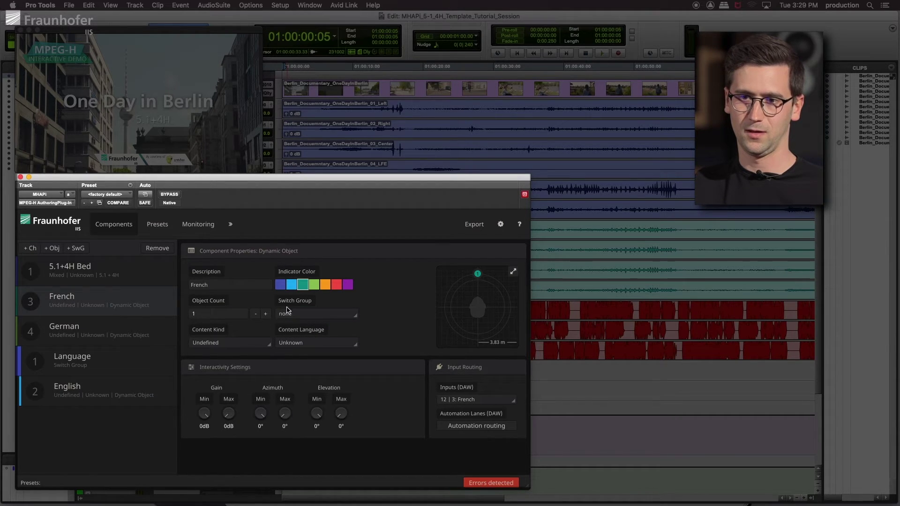
{"action": "left_click", "coordinate": [305, 313]}
{"action": "left_click", "coordinate": [305, 336]}
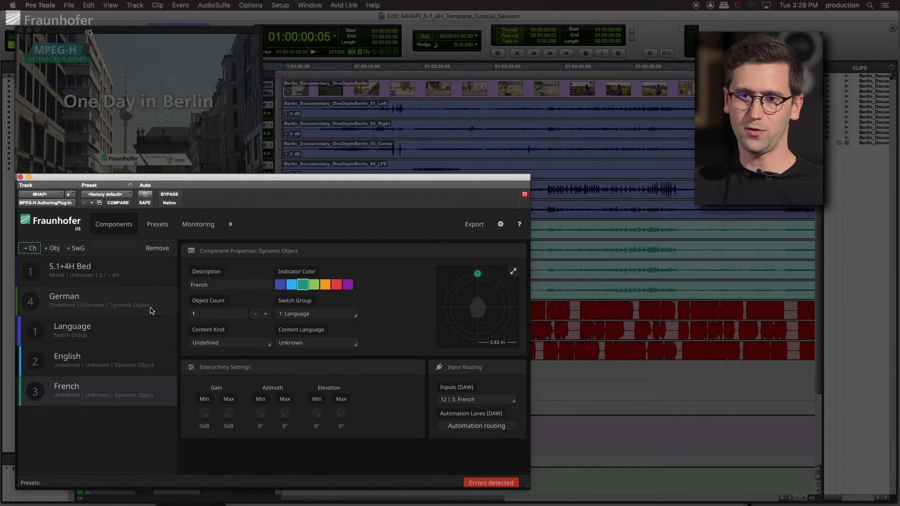
{"action": "left_click", "coordinate": [124, 305]}
{"action": "left_click", "coordinate": [296, 314]}
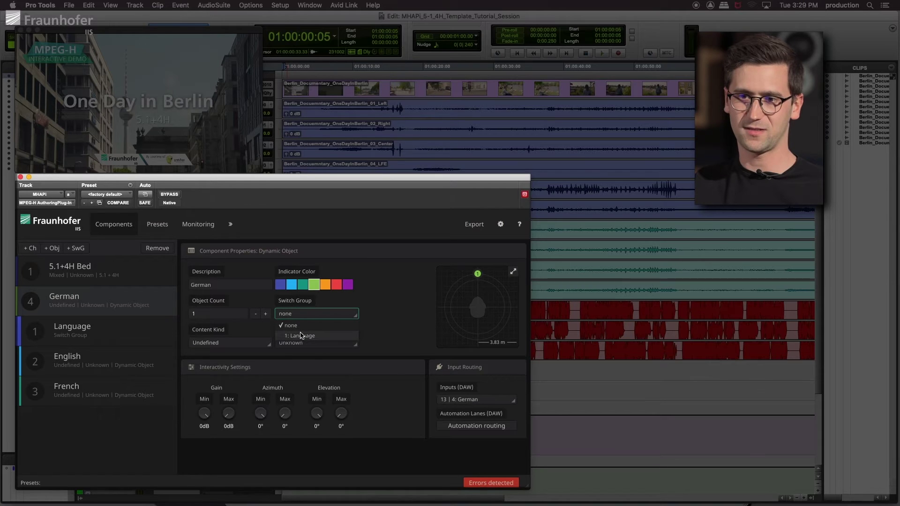
{"action": "left_click", "coordinate": [302, 336]}
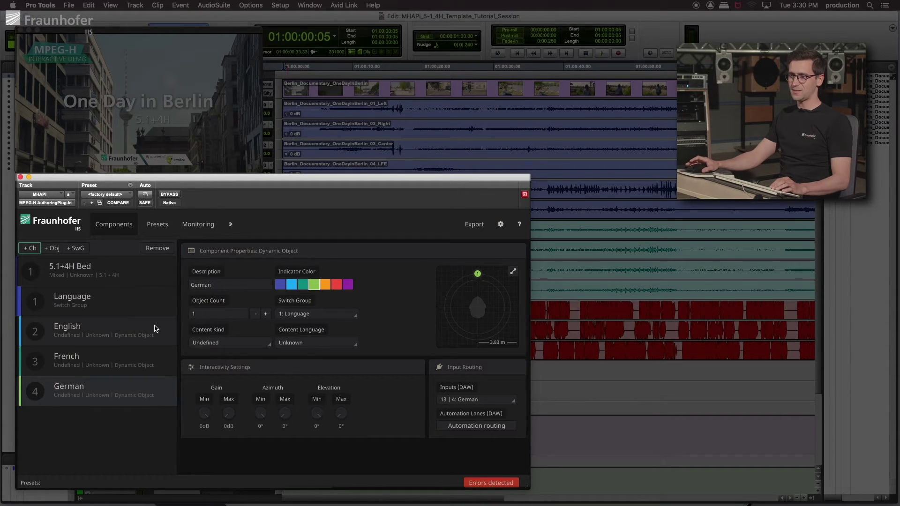
- Set the Language group's ranges: gain -8 to 8 dB, azimuth 80° to -80°, elevation 0° to 40°
{"action": "left_click", "coordinate": [158, 306]}
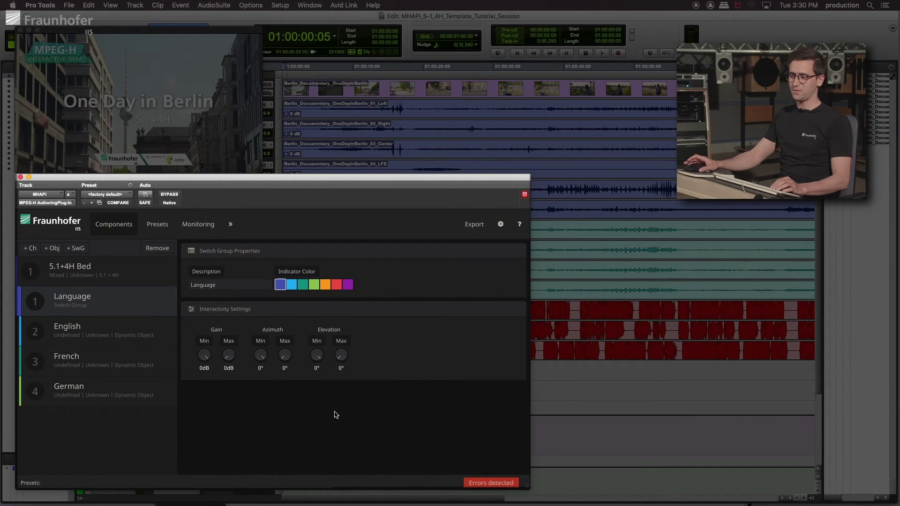
{"action": "left_click_drag", "start_coordinate": [210, 368], "coordinate": [230, 329]}
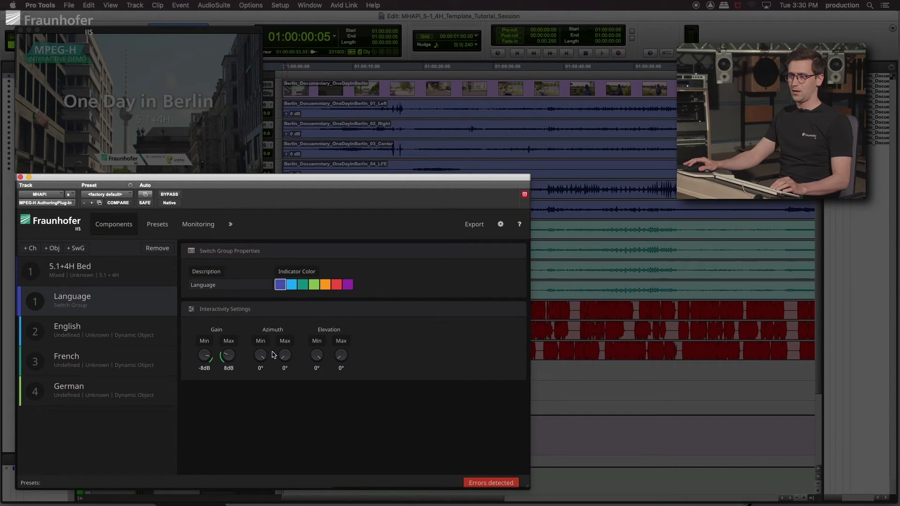
{"action": "left_click_drag", "start_coordinate": [260, 355], "coordinate": [258, 404]}
{"action": "left_click_drag", "start_coordinate": [285, 360], "coordinate": [283, 307]}
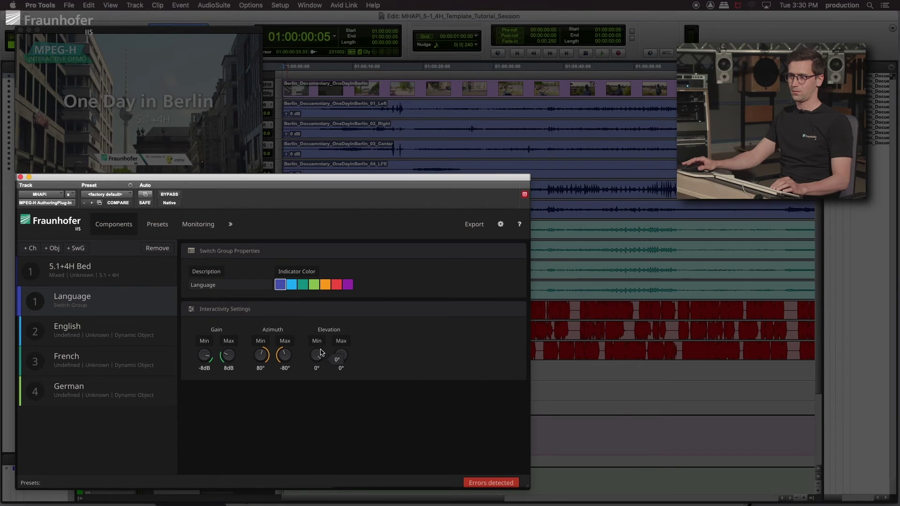
{"action": "left_click_drag", "start_coordinate": [341, 359], "coordinate": [338, 306]}
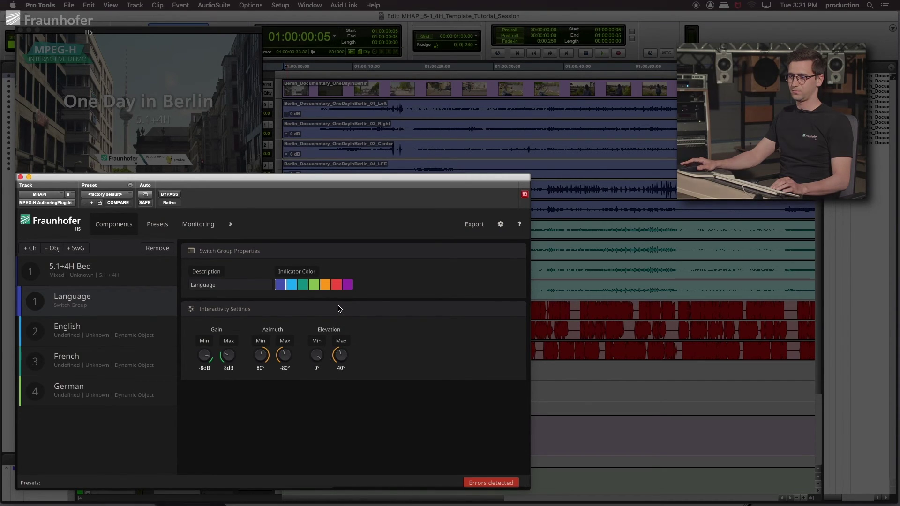